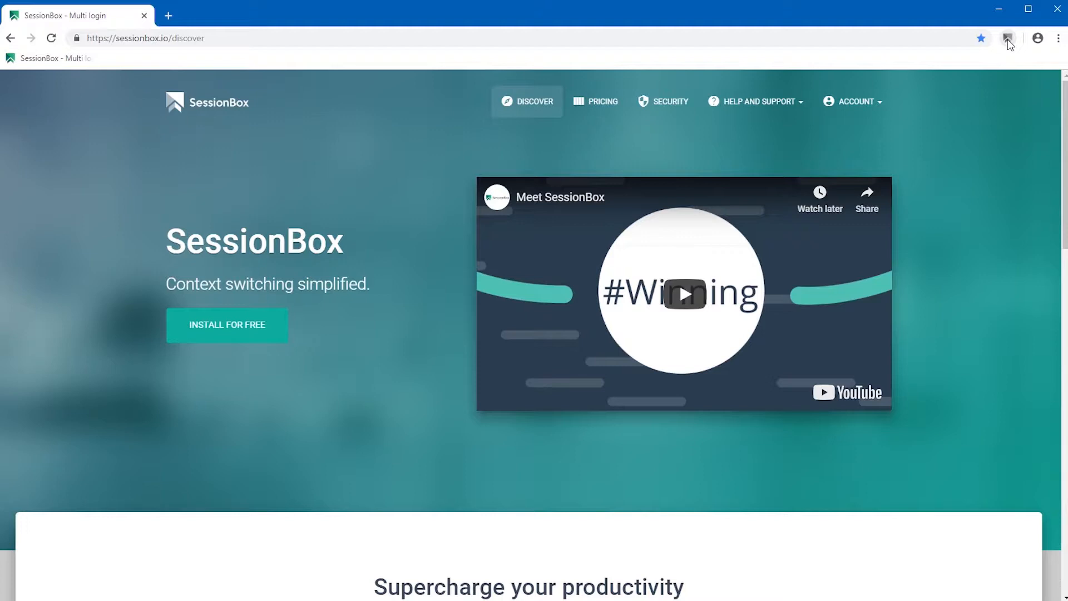
Request a bookmark for the FB session in the Facebook group, triggering the bookmarks permission prompt
{"action": "left_click", "coordinate": [1007, 39]}
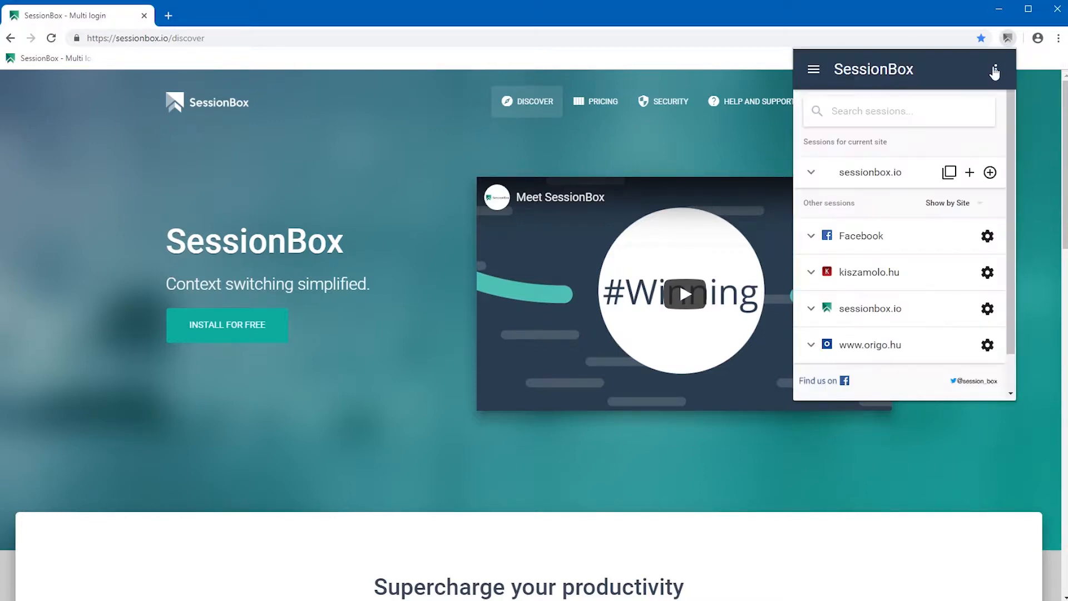
{"action": "left_click", "coordinate": [811, 237]}
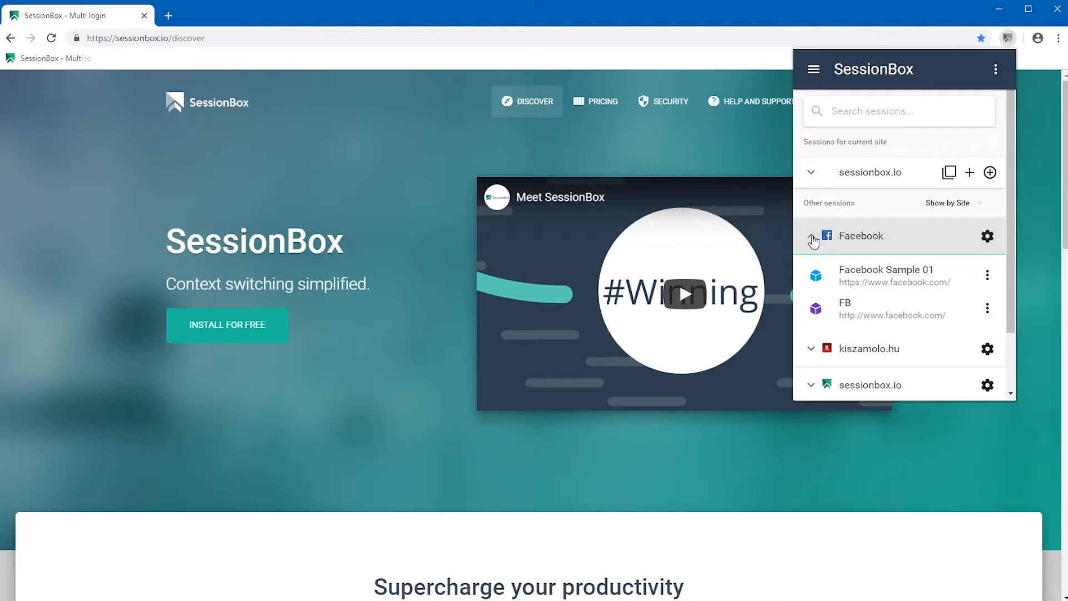
{"action": "left_click", "coordinate": [989, 309]}
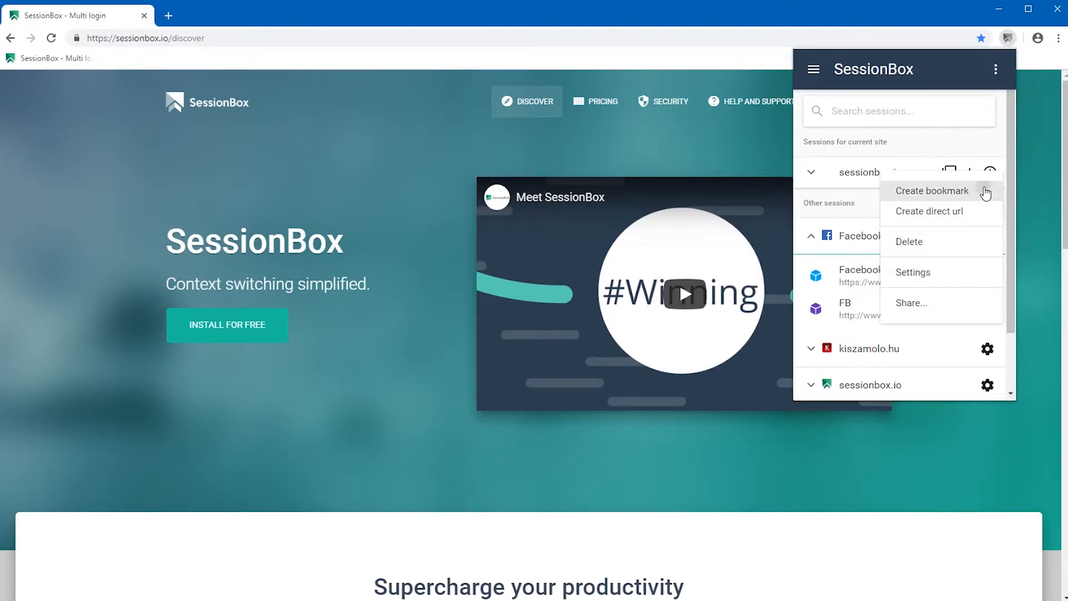
{"action": "left_click", "coordinate": [932, 191]}
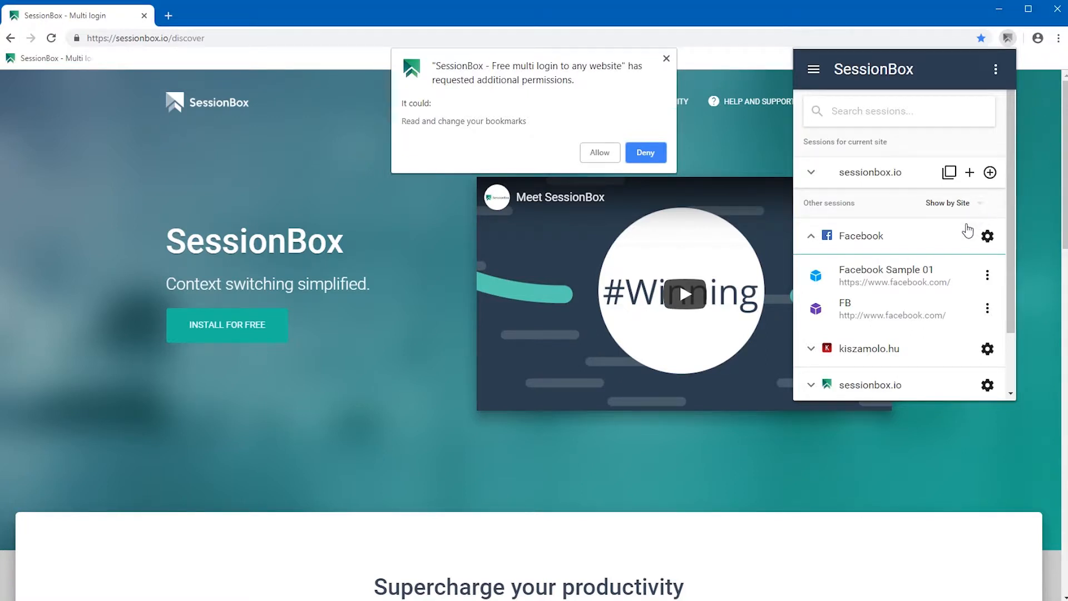
Grant SessionBox permission to change bookmarks and bring the session list back up
{"action": "left_click", "coordinate": [607, 157]}
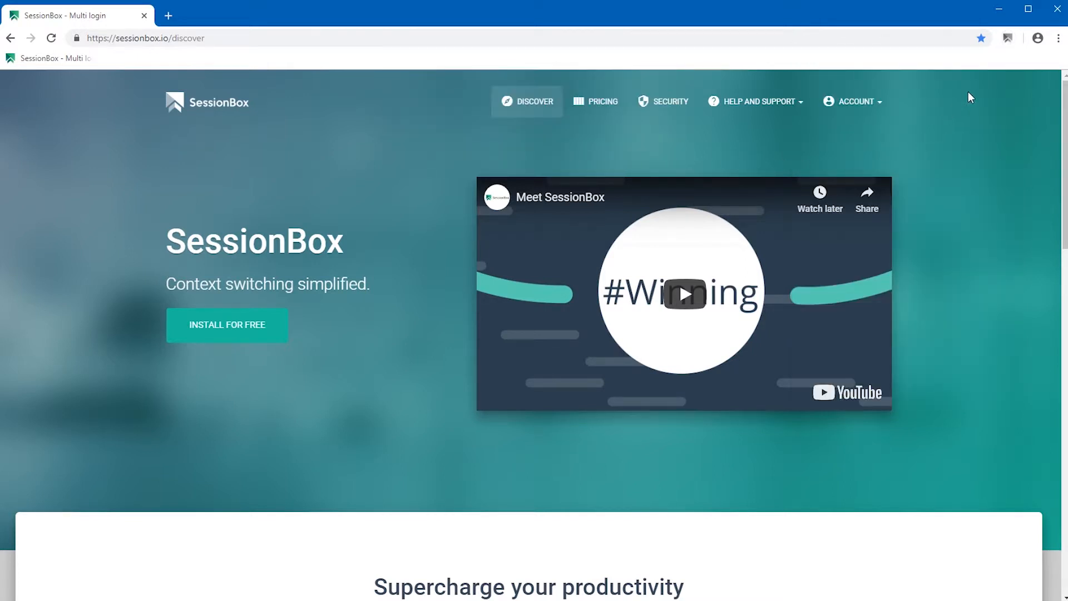
{"action": "left_click", "coordinate": [1008, 37]}
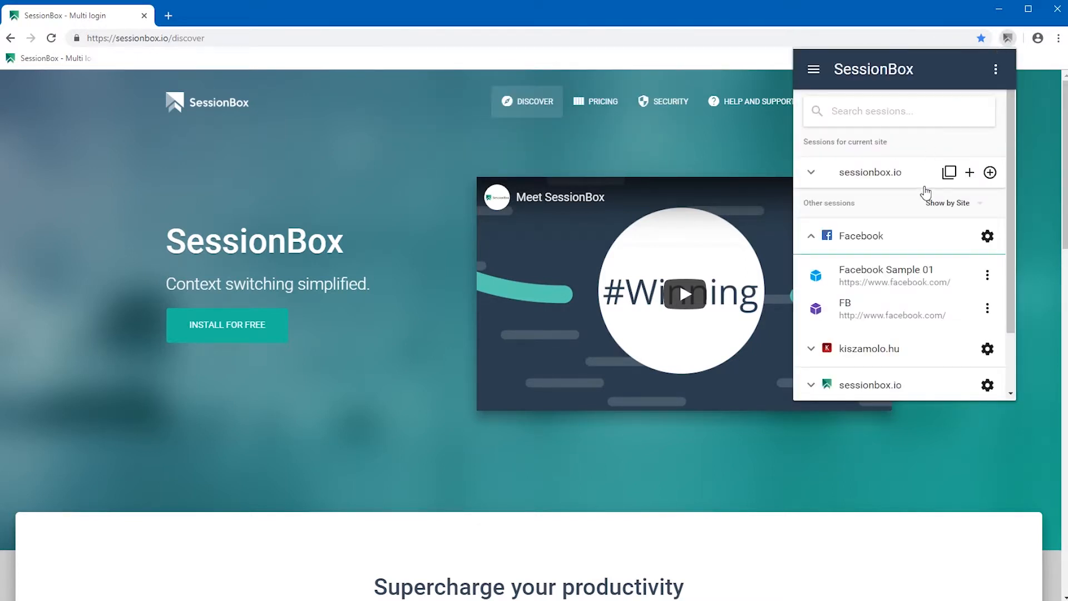
Create a 'My Facebook Session' bookmark for the FB session placed on the Bookmarks bar
{"action": "left_click", "coordinate": [987, 311]}
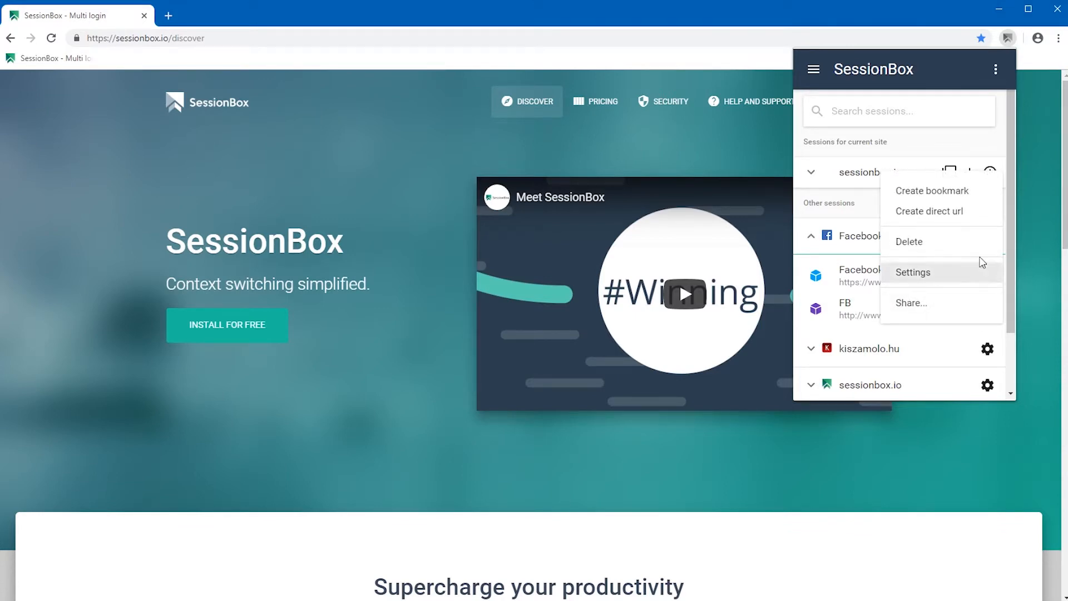
{"action": "left_click", "coordinate": [987, 197]}
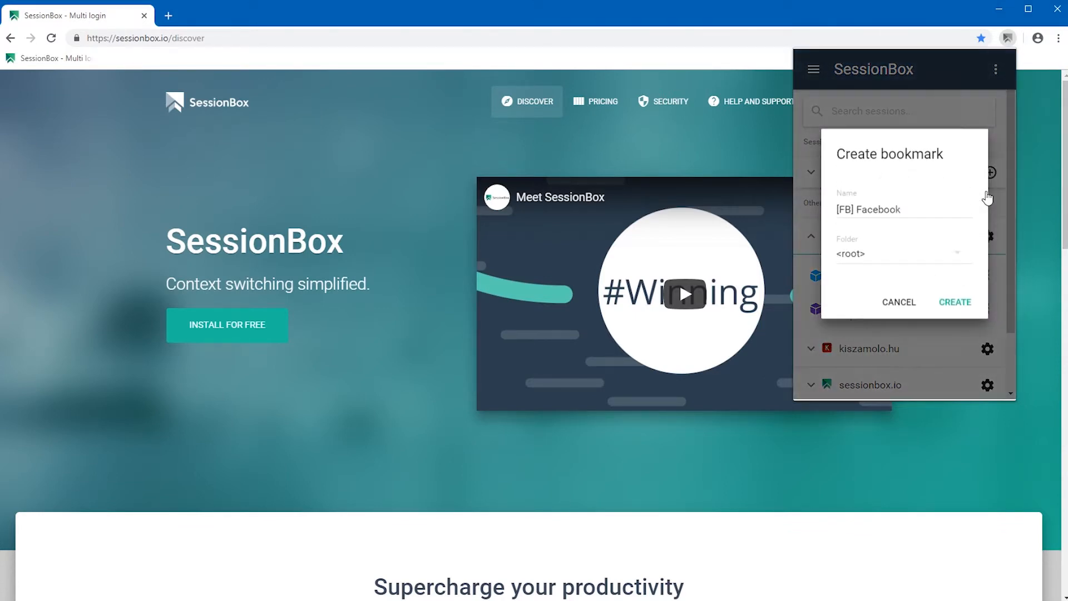
{"action": "left_click_drag", "start_coordinate": [933, 208], "coordinate": [751, 214]}
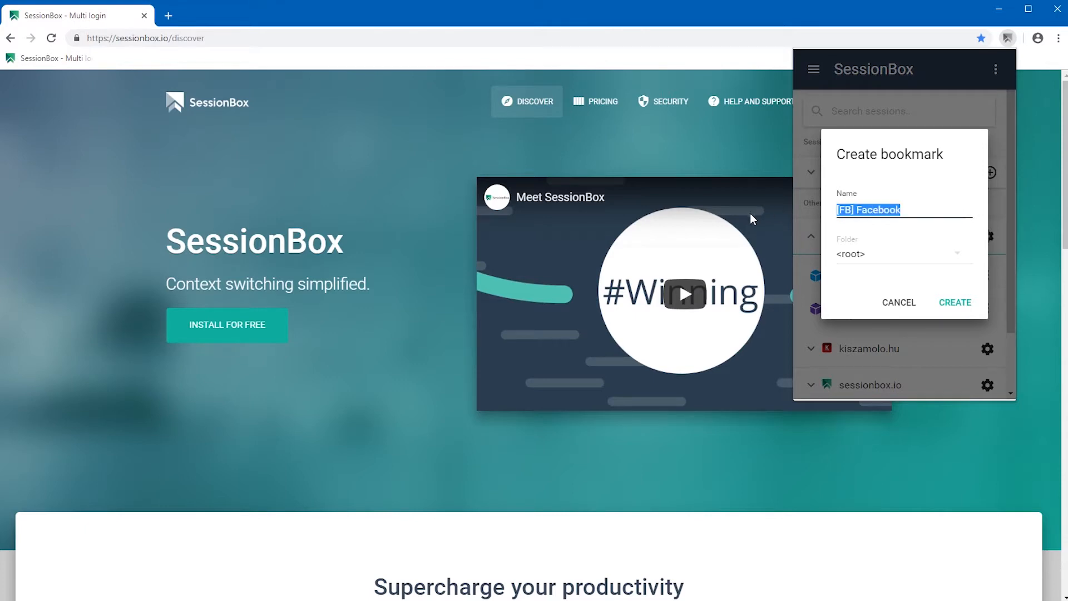
{"action": "type", "text": "My Facebook Session"}
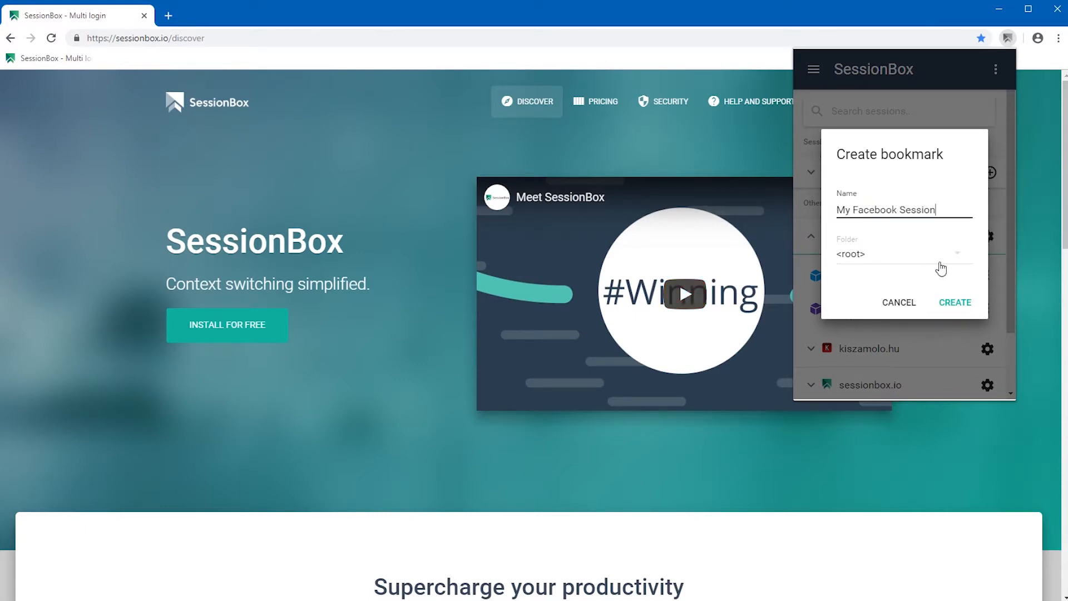
{"action": "left_click", "coordinate": [958, 258]}
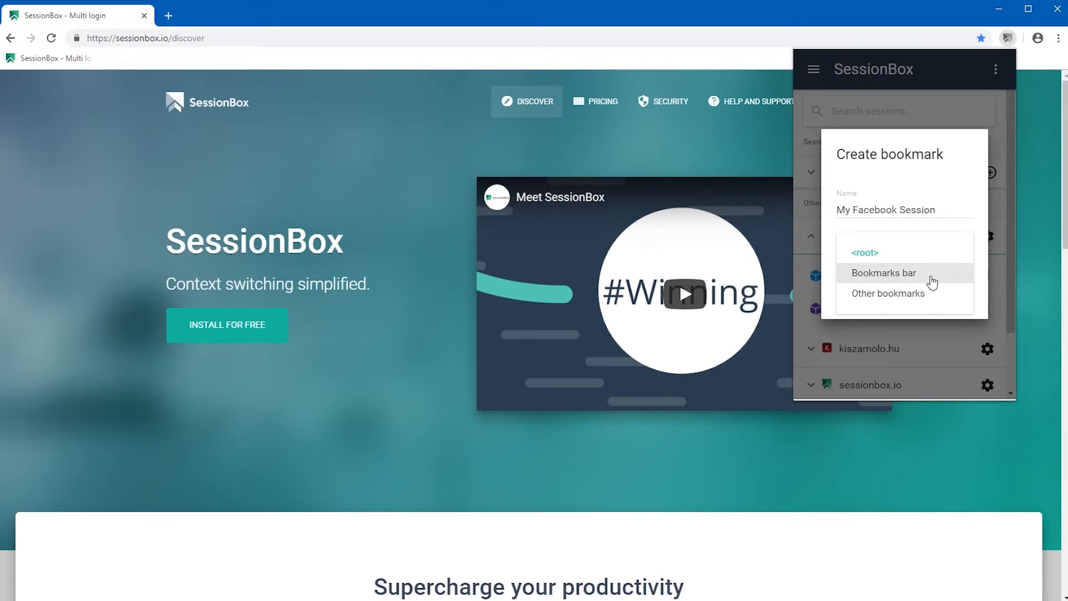
{"action": "left_click", "coordinate": [940, 278]}
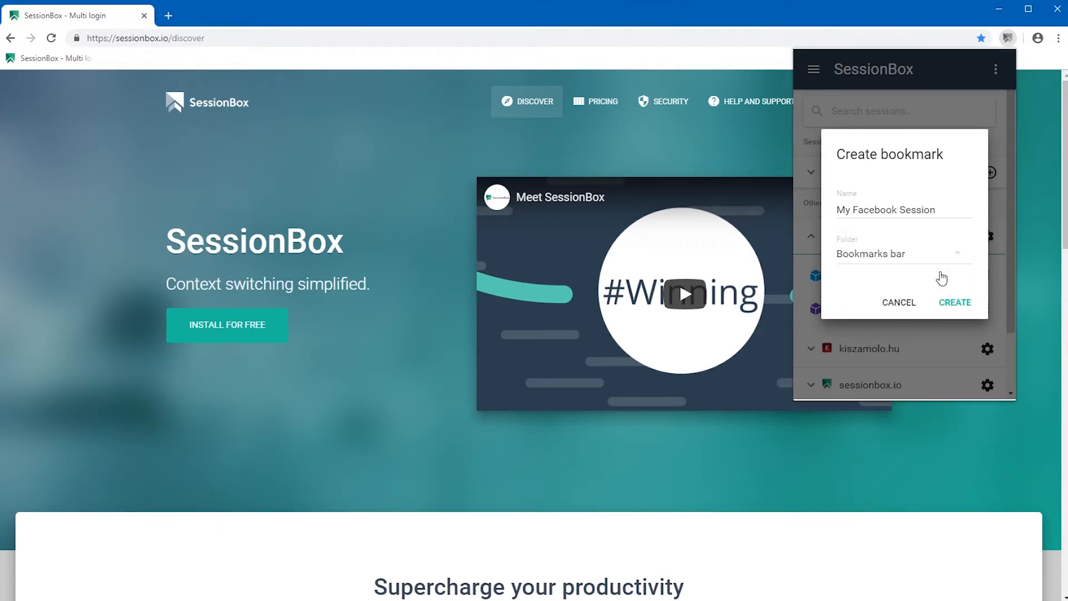
{"action": "left_click", "coordinate": [954, 304]}
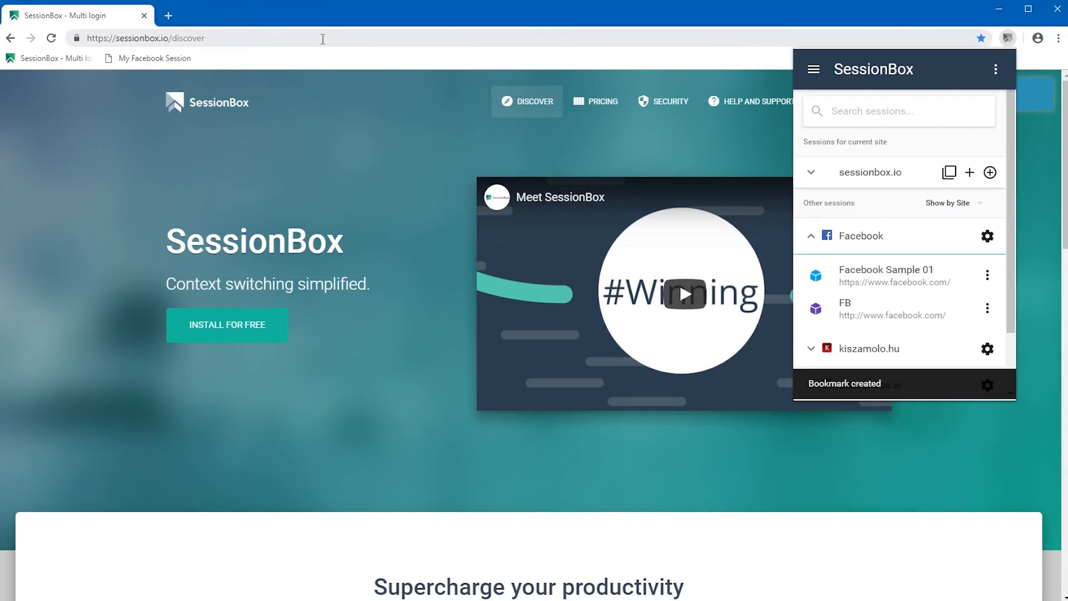
Launch the Facebook session from the new bookmark on the bookmarks bar
{"action": "left_click", "coordinate": [169, 60]}
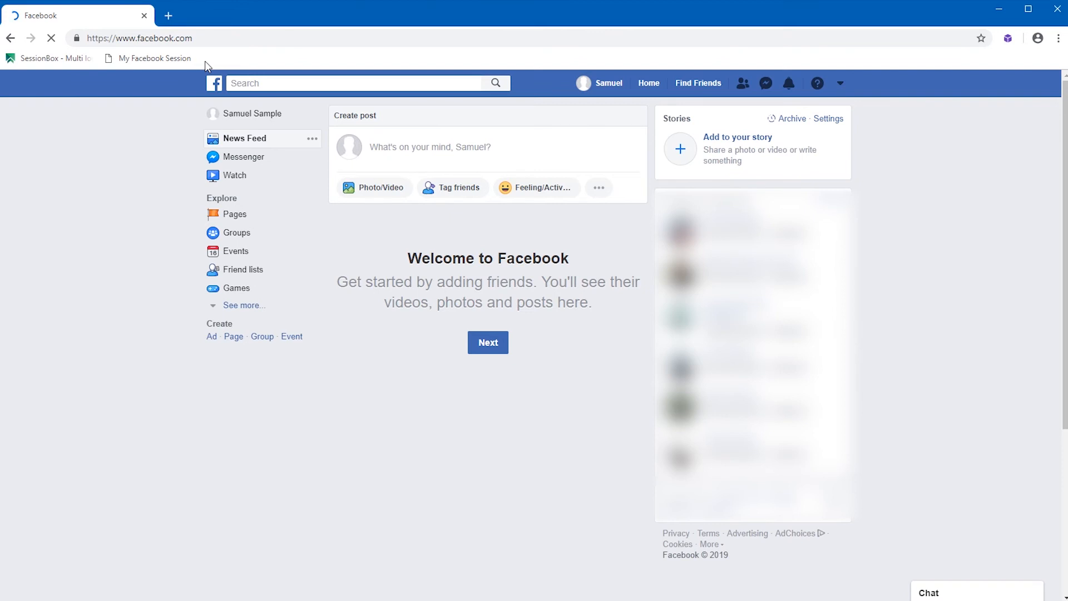